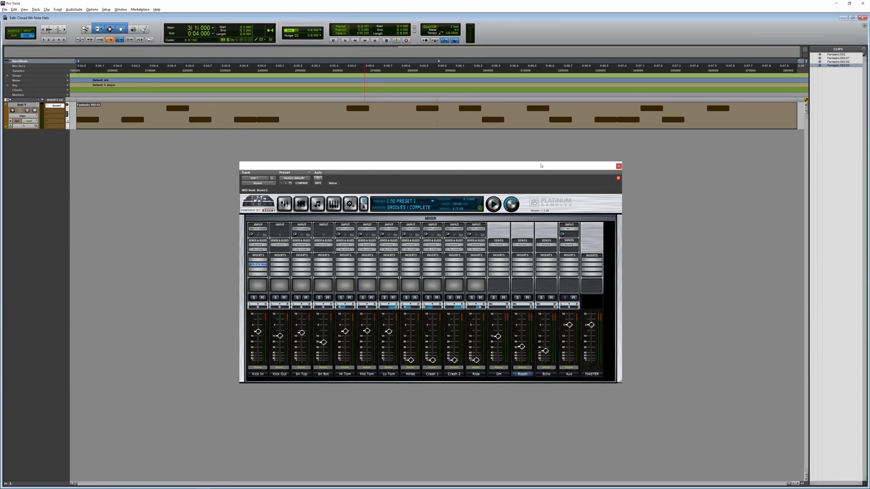
Play back the kick and snare groove on the Inst 1 track.
{"action": "key", "text": "space"}
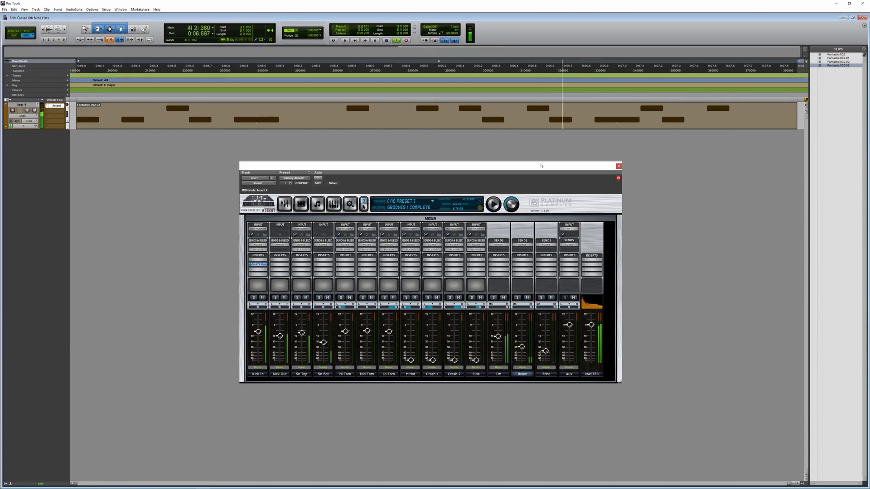
{"action": "key", "text": "space"}
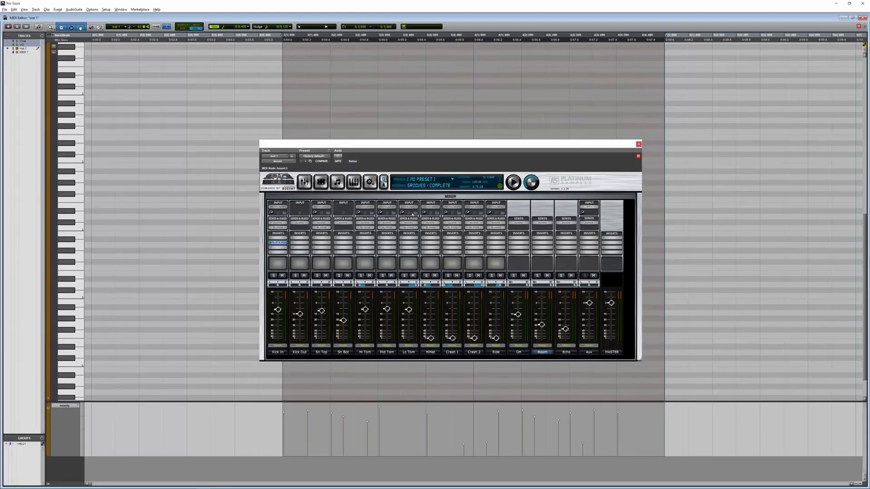
Load the SCA Program MIDI map preset in the drum instrument's MIDI mapping page.
{"action": "left_click", "coordinate": [354, 183]}
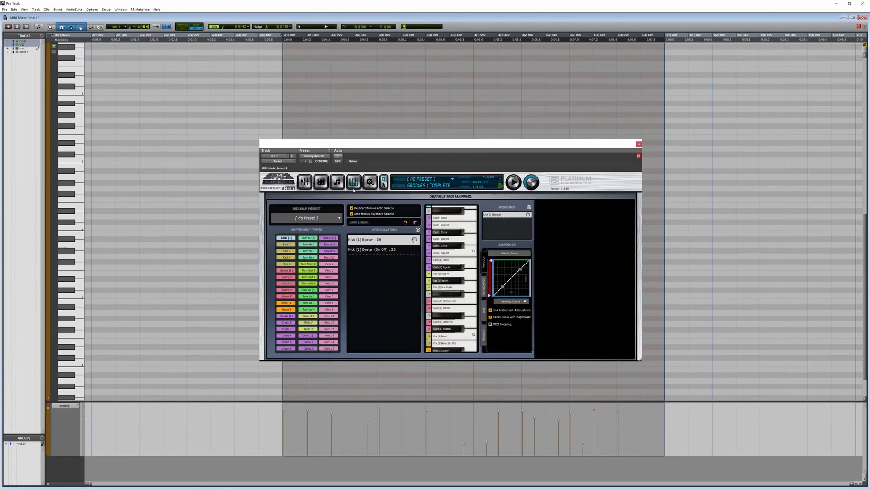
{"action": "left_click", "coordinate": [312, 218]}
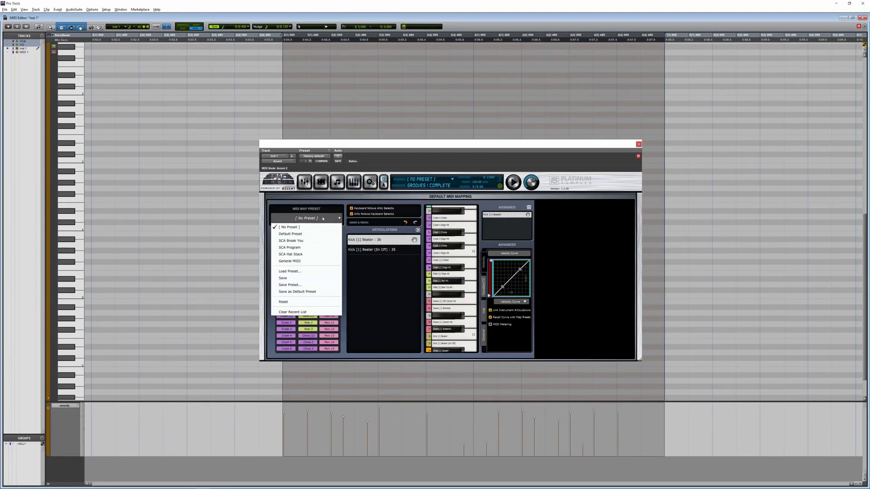
{"action": "left_click", "coordinate": [304, 249]}
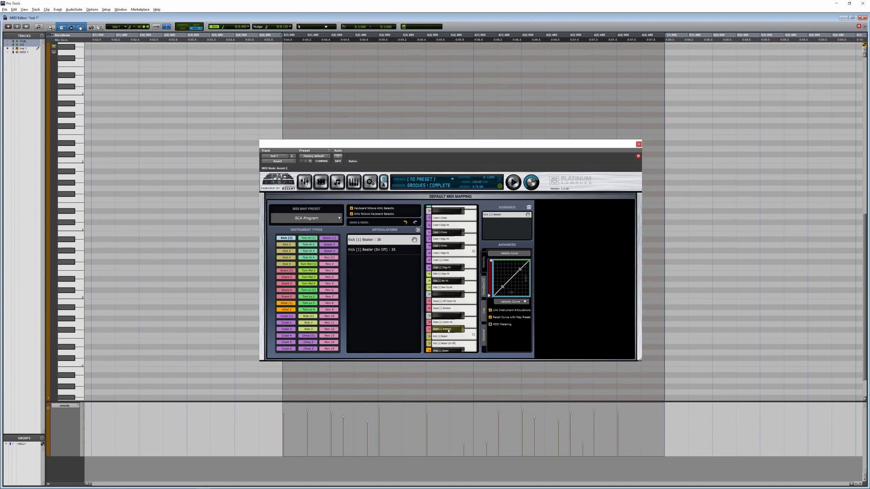
Check the note assignments of the Hihat [1] articulations, including Closed Tip, and close the drum instrument's window.
{"action": "left_click", "coordinate": [290, 303]}
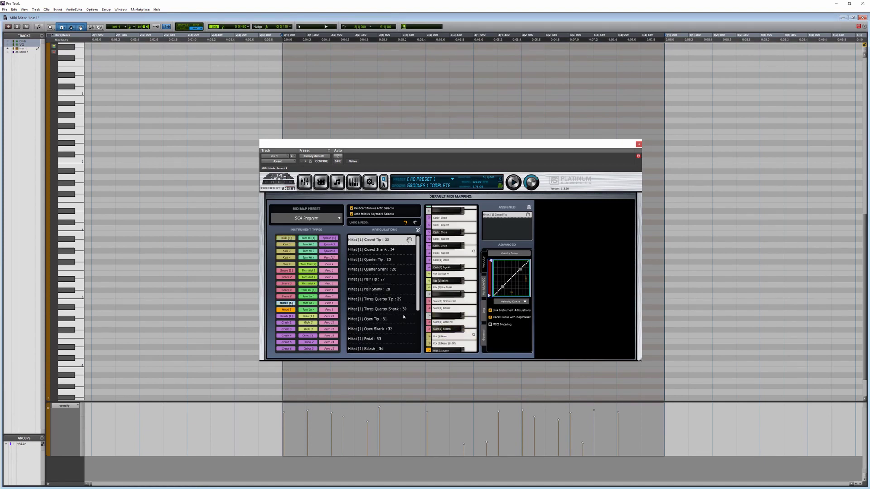
{"action": "left_click", "coordinate": [387, 241]}
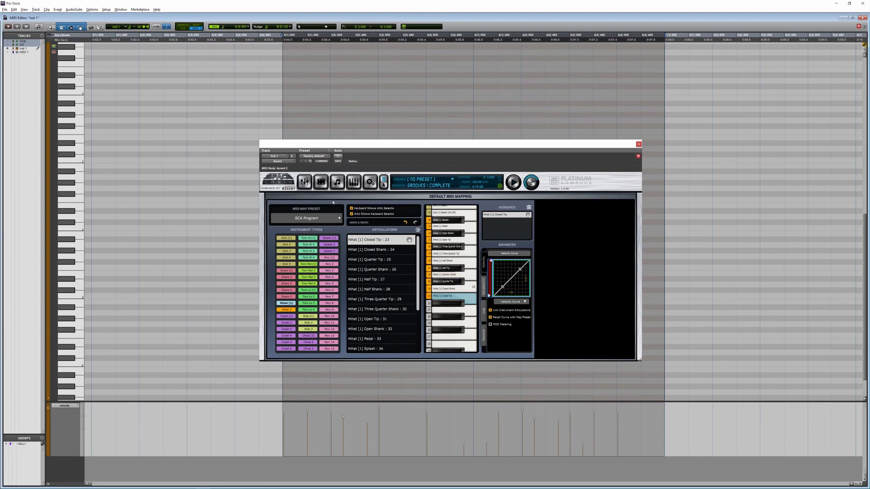
{"action": "left_click", "coordinate": [304, 184]}
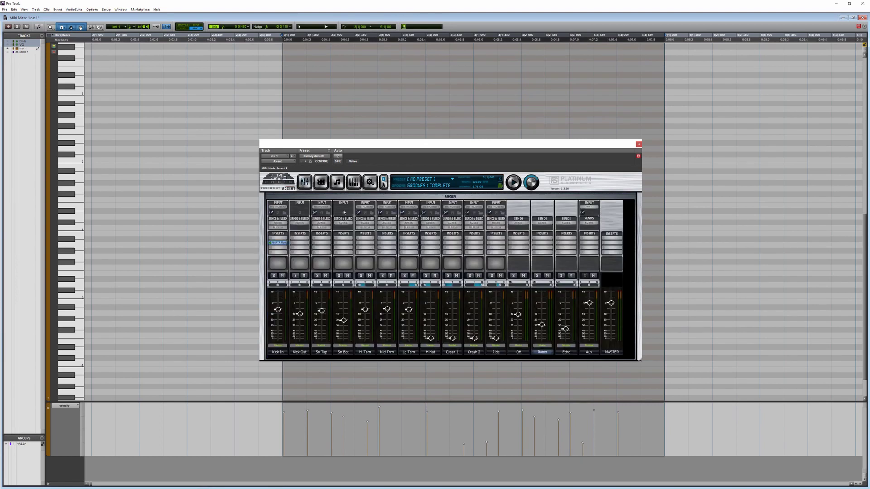
{"action": "left_click", "coordinate": [639, 145]}
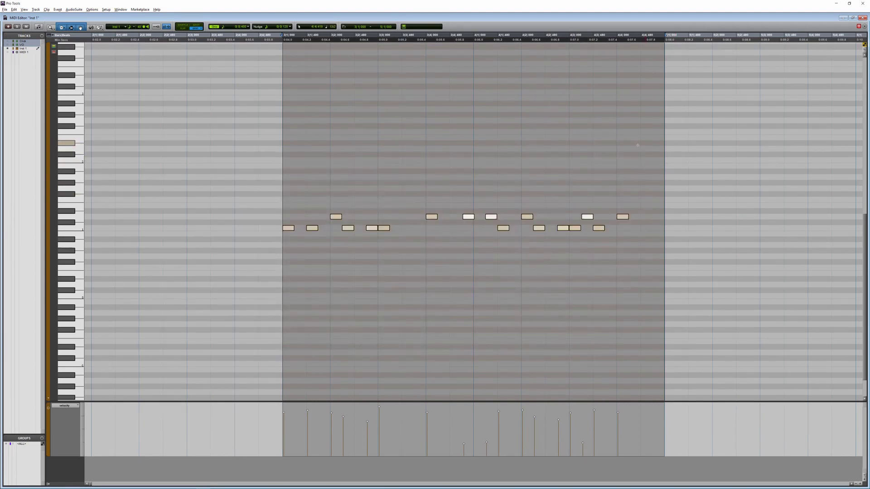
Pencil in closed-shank hi-hat notes (note 24) on all eight quarter-note beats of bars 3 and 4.
{"action": "key", "text": "space"}
{"action": "key", "text": "F10"}
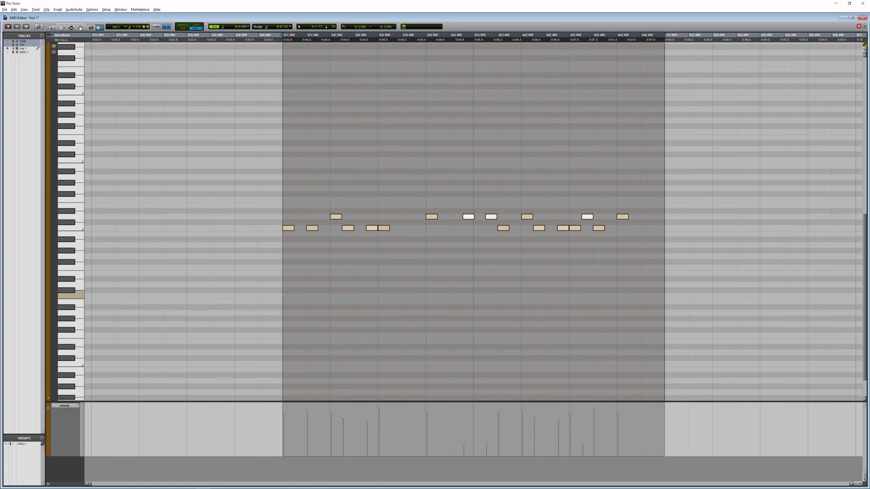
{"action": "left_click", "coordinate": [287, 295]}
{"action": "left_click", "coordinate": [335, 295]}
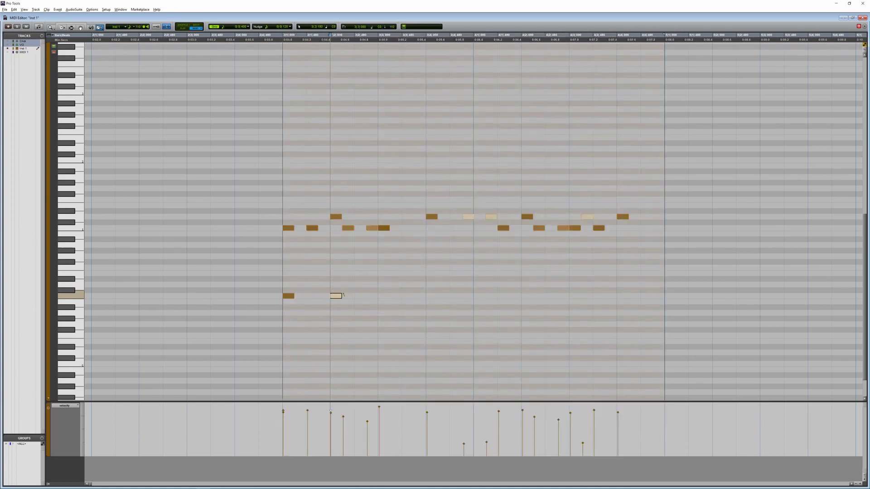
{"action": "left_click", "coordinate": [382, 295]}
{"action": "left_click", "coordinate": [431, 295]}
{"action": "left_click", "coordinate": [484, 295]}
{"action": "left_click", "coordinate": [527, 295]}
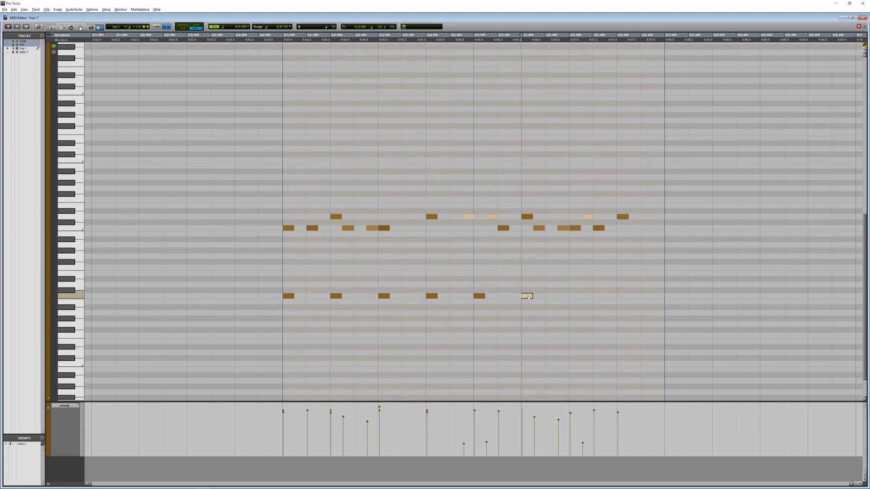
{"action": "left_click", "coordinate": [575, 295]}
{"action": "left_click", "coordinate": [621, 295]}
Select all the notes in the two bars and play back the groove with the quarter-note hi-hats.
{"action": "key", "text": "F6"}
{"action": "key", "text": "ctrl+a"}
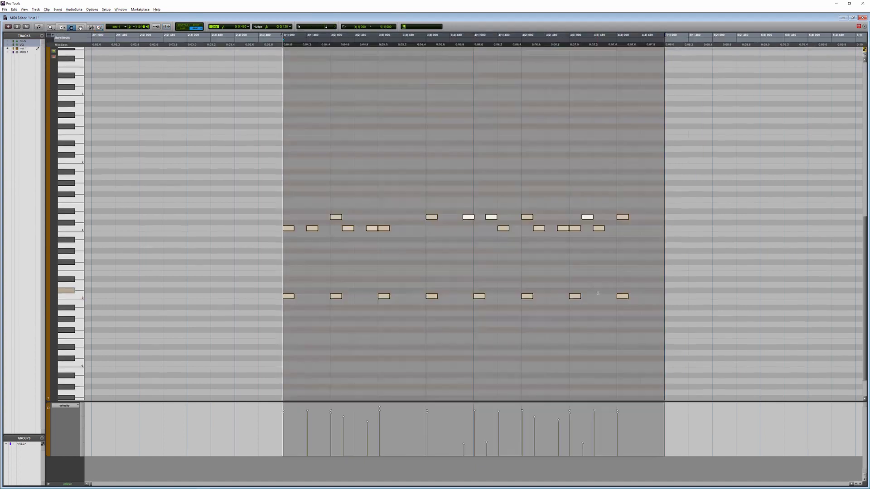
{"action": "key", "text": "space"}
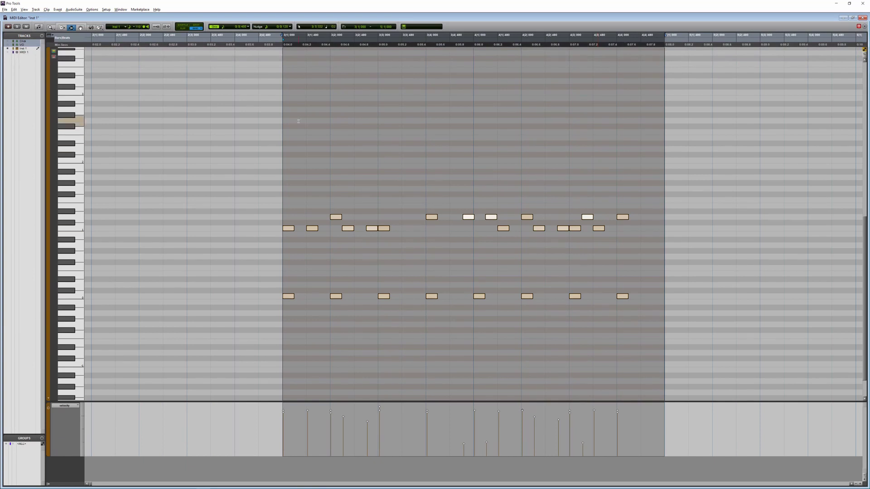
Set the default note velocity to 50, add closed-tip hi-hat notes (note 23) on every off-beat eighth, and play the groove.
{"action": "left_click", "coordinate": [368, 262]}
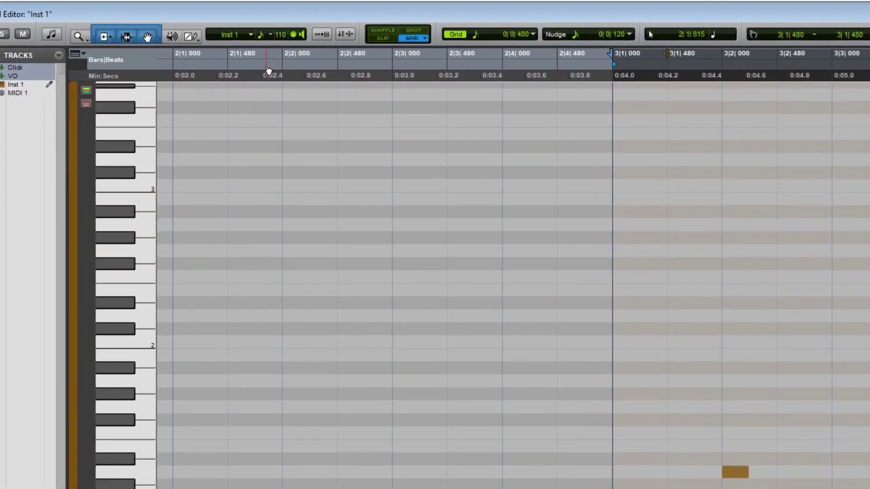
{"action": "left_click", "coordinate": [279, 36]}
{"action": "type", "text": "50"}
{"action": "key", "text": "F10"}
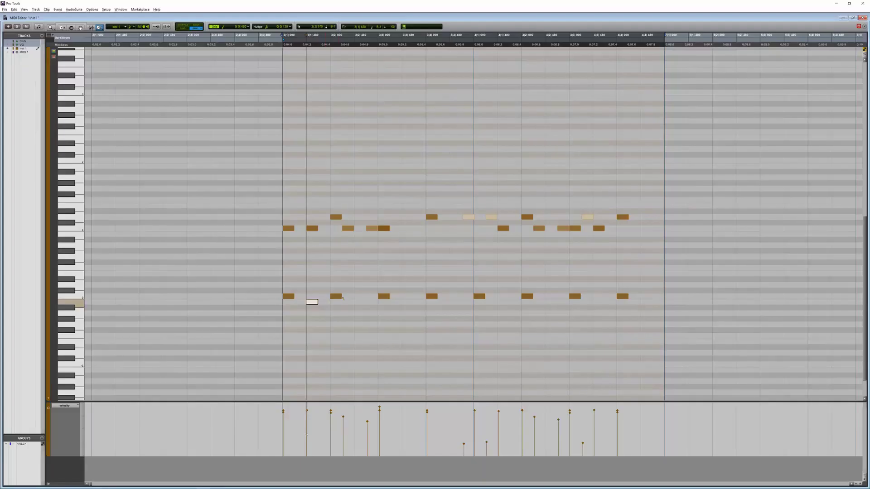
{"action": "left_click", "coordinate": [359, 301]}
{"action": "left_click", "coordinate": [406, 302]}
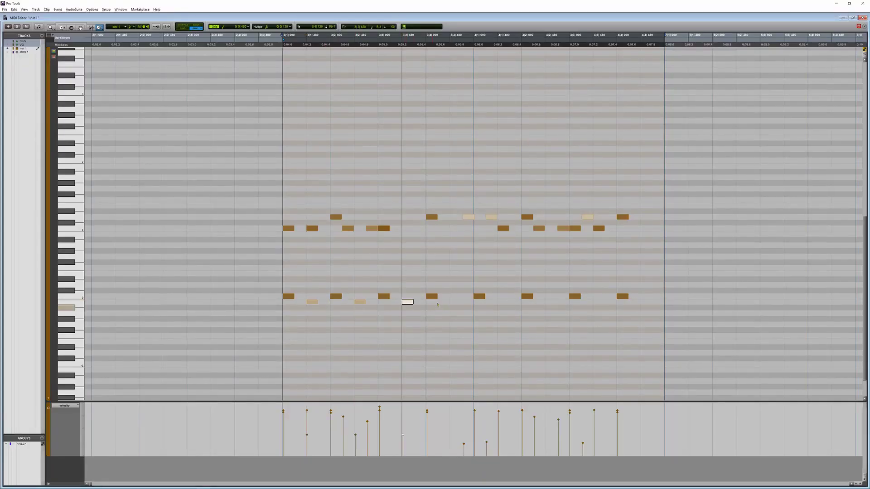
{"action": "left_click", "coordinate": [454, 302]}
{"action": "left_click", "coordinate": [501, 302]}
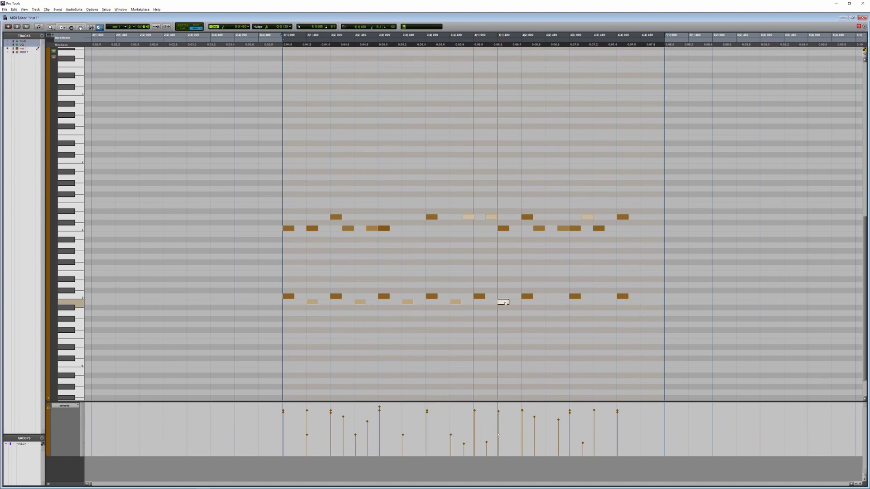
{"action": "left_click", "coordinate": [549, 302]}
{"action": "left_click", "coordinate": [596, 301]}
{"action": "left_click", "coordinate": [644, 301]}
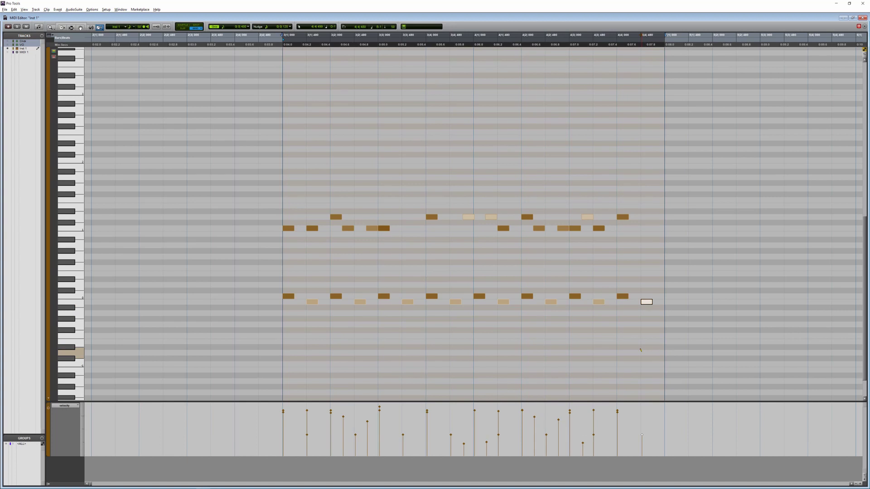
{"action": "key", "text": "space"}
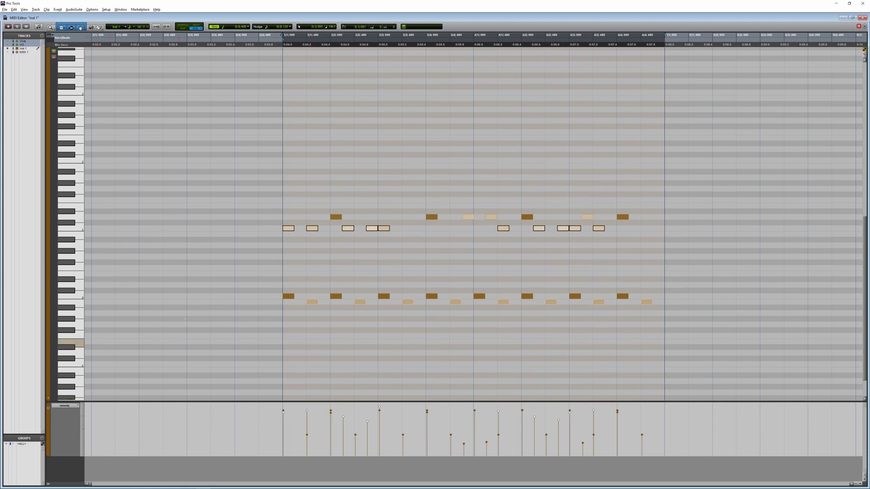
Raise the velocity of the closed-shank hi-hat notes on beats 1 and 3 of both bars and play the result.
{"action": "left_click", "coordinate": [290, 297]}
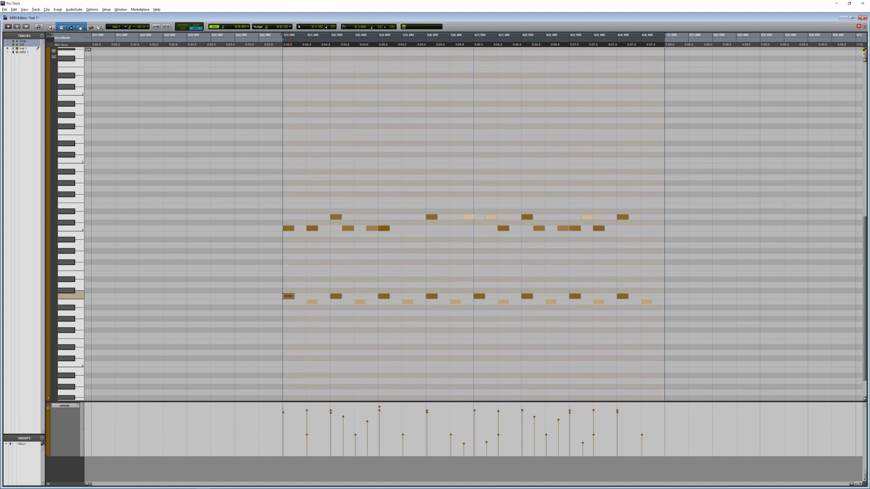
{"action": "key", "text": "ctrl+m"}
{"action": "left_click", "coordinate": [383, 296]}
{"action": "key", "text": "ctrl+m"}
{"action": "left_click", "coordinate": [479, 296]}
{"action": "left_click", "coordinate": [574, 296]}
{"action": "key", "text": "ctrl+m"}
{"action": "key", "text": "space"}
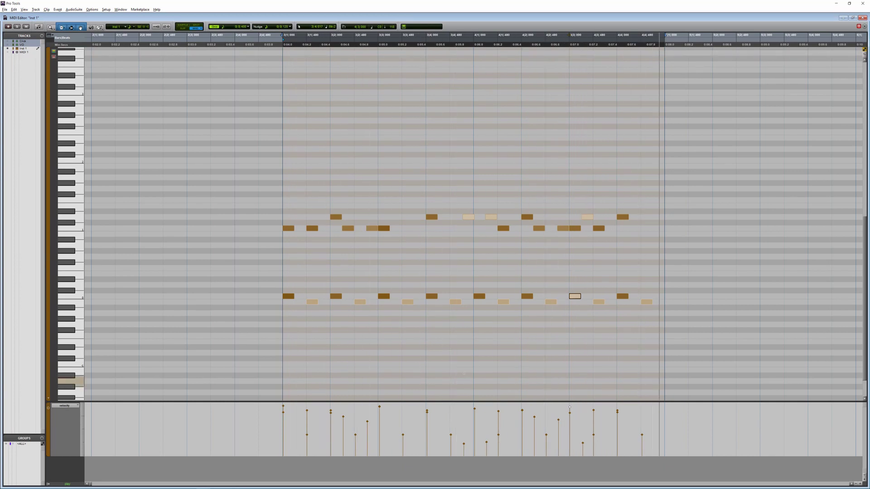
{"action": "left_click_drag", "start_coordinate": [573, 296], "coordinate": [571, 284]}
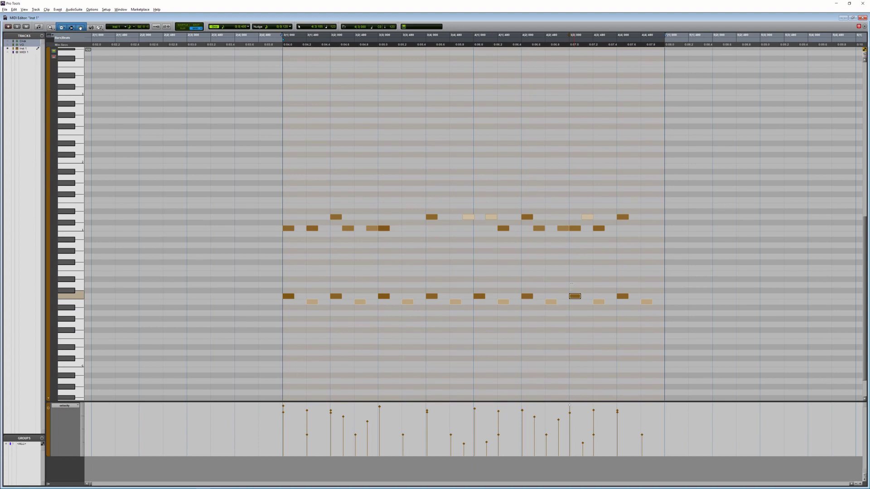
{"action": "key", "text": "space"}
Alternately raise and lower the velocities of the eight off-beat closed-tip hi-hat notes slightly, and play back the groove.
{"action": "left_click", "coordinate": [312, 302]}
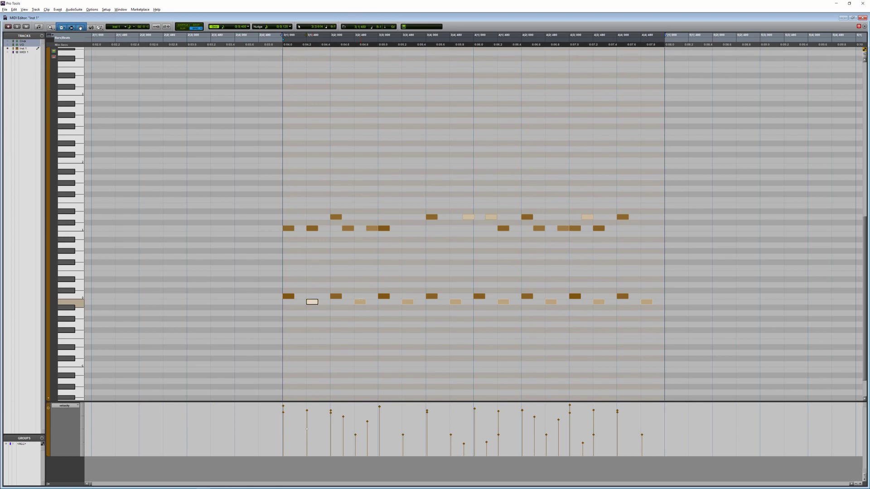
{"action": "left_click", "coordinate": [361, 301]}
{"action": "key", "text": "ctrl+a"}
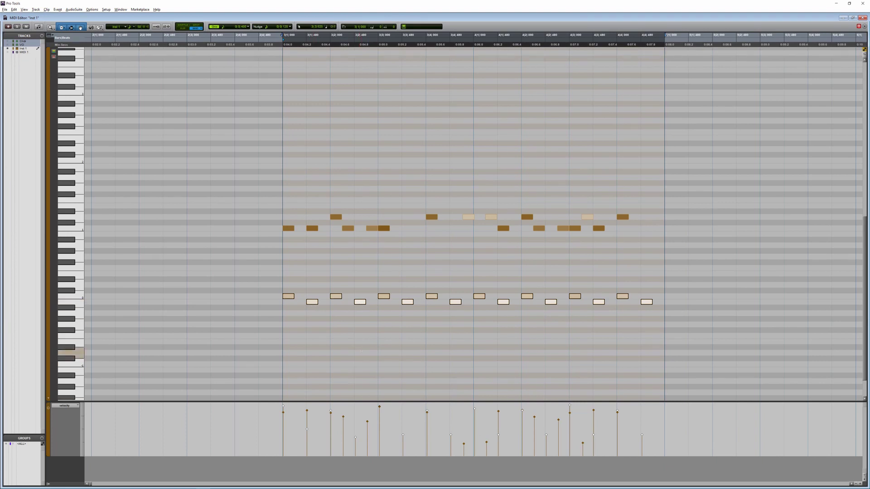
{"action": "left_click", "coordinate": [406, 302]}
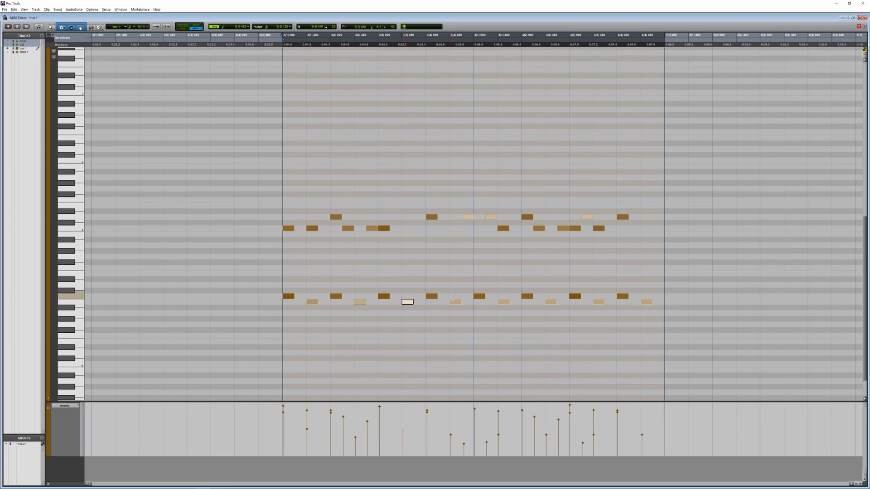
{"action": "left_click", "coordinate": [455, 302]}
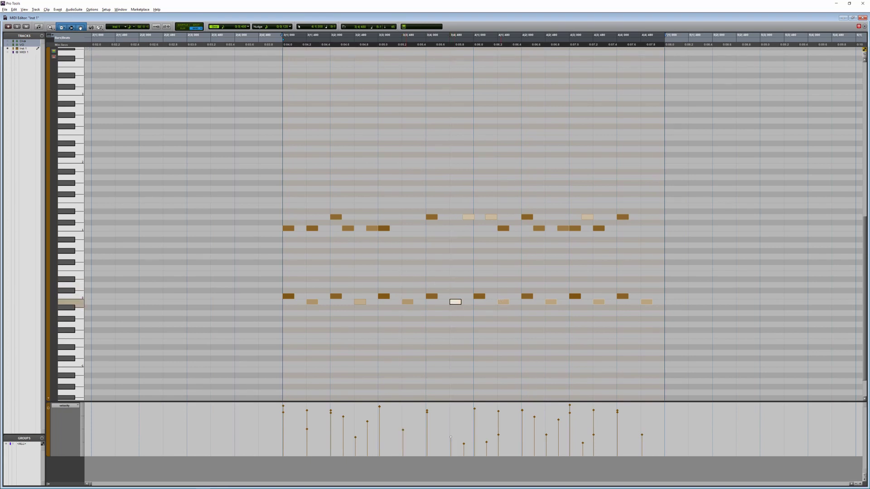
{"action": "left_click", "coordinate": [503, 302]}
{"action": "left_click", "coordinate": [549, 301]}
{"action": "left_click", "coordinate": [598, 302]}
{"action": "left_click", "coordinate": [645, 302]}
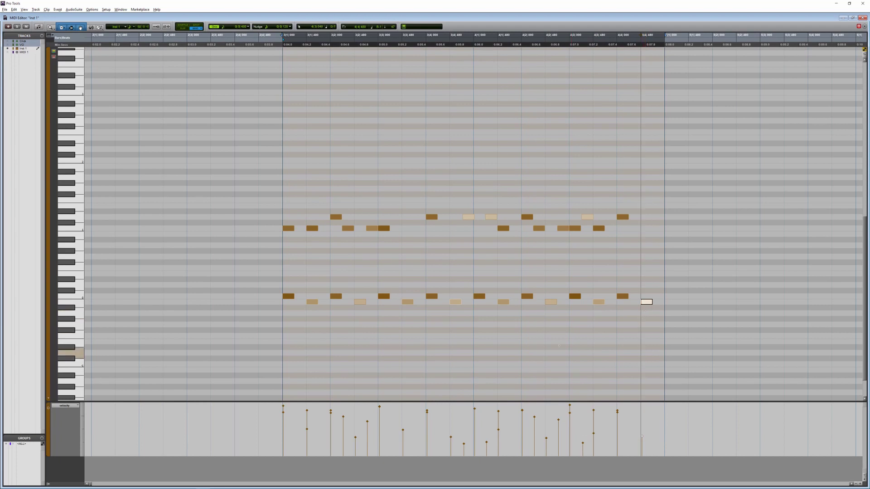
{"action": "key", "text": "space"}
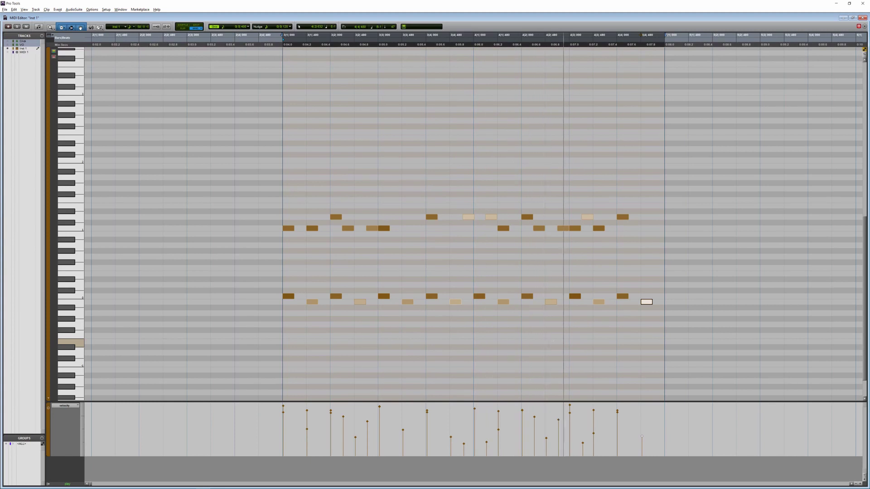
{"action": "key", "text": "space"}
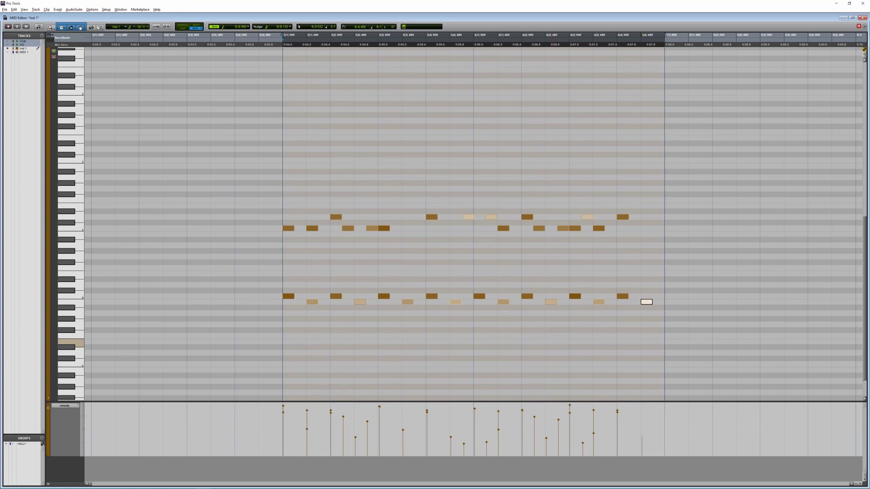
Trim the start of the first closed-shank hi-hat note to about 18 ticks after the bar 3 downbeat.
{"action": "left_click", "coordinate": [289, 298]}
{"action": "key", "text": "ctrl+bracketright"}
{"action": "key", "text": "ctrl+bracketright"}
{"action": "key", "text": "ctrl+bracketright"}
{"action": "key", "text": "ctrl+bracketright"}
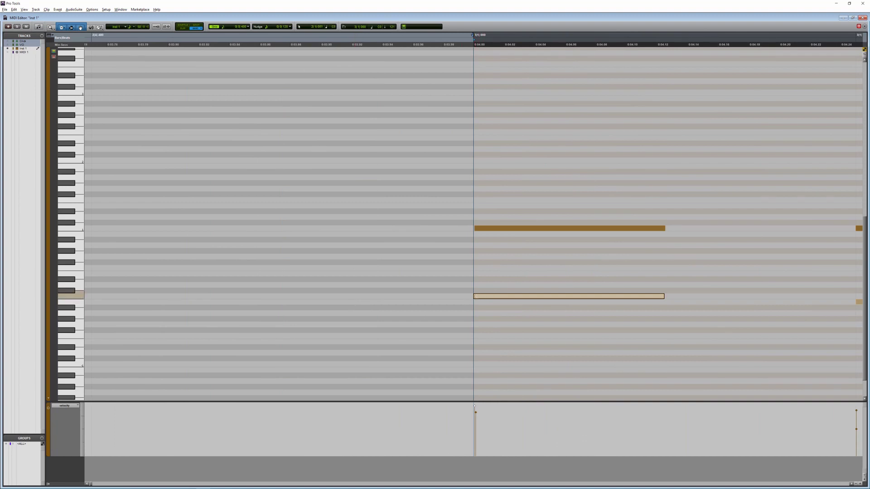
{"action": "left_click_drag", "start_coordinate": [475, 297], "coordinate": [488, 297]}
{"action": "scroll", "coordinate": [570, 317], "scroll_direction": "right", "scroll_amount": 2}
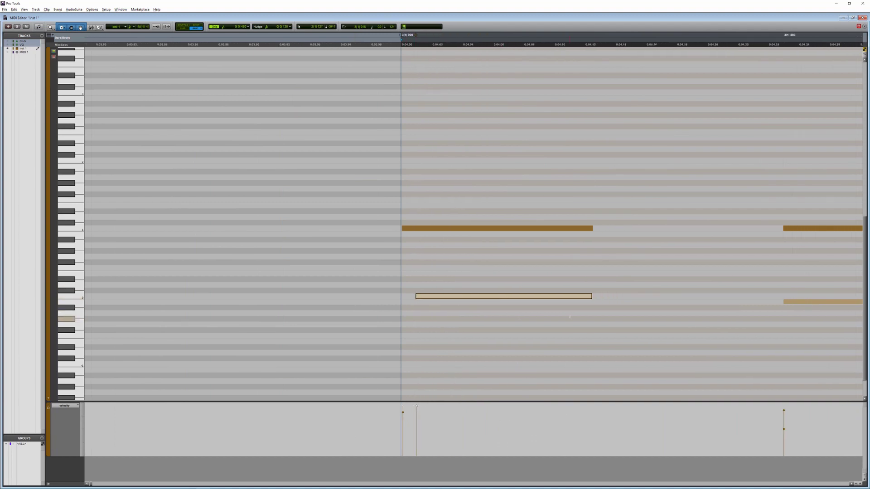
Move the first off-beat closed-tip hi-hat note in bar 3 about 5 ticks earlier than the grid.
{"action": "scroll", "coordinate": [570, 317], "scroll_direction": "right", "scroll_amount": 8}
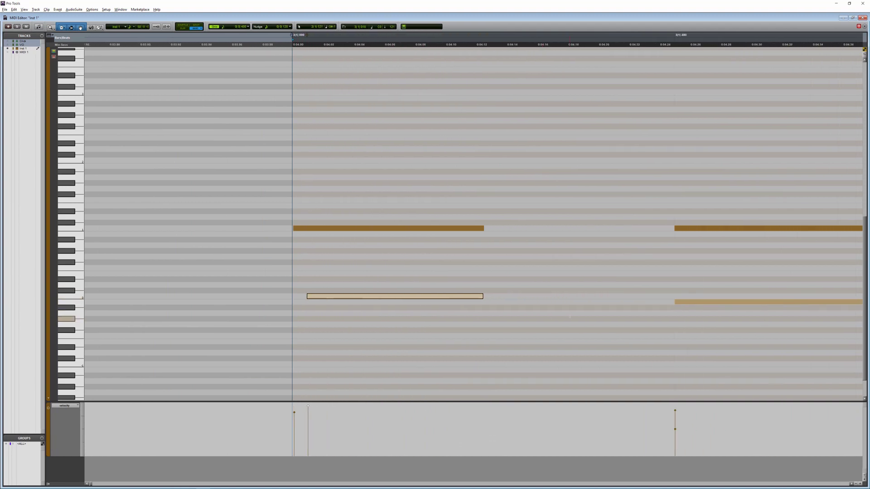
{"action": "left_click", "coordinate": [545, 305]}
{"action": "left_click_drag", "start_coordinate": [545, 305], "coordinate": [541, 304]}
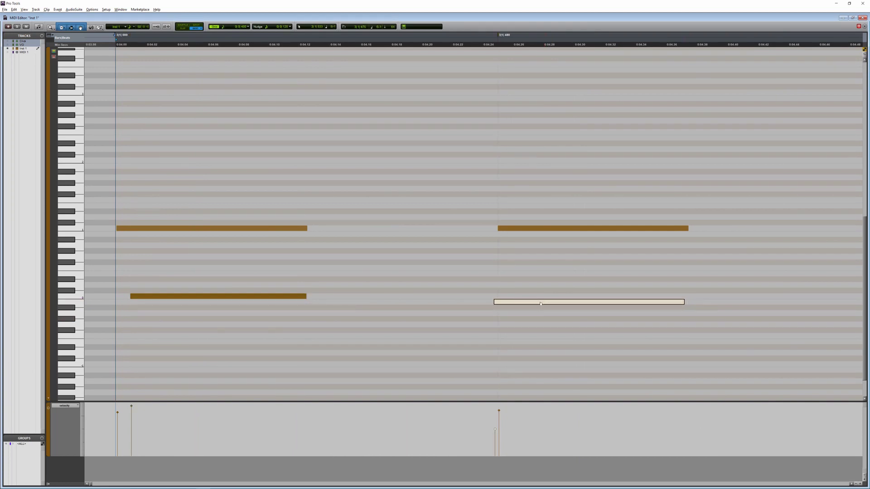
{"action": "scroll", "coordinate": [539, 309], "scroll_direction": "right", "scroll_amount": 9}
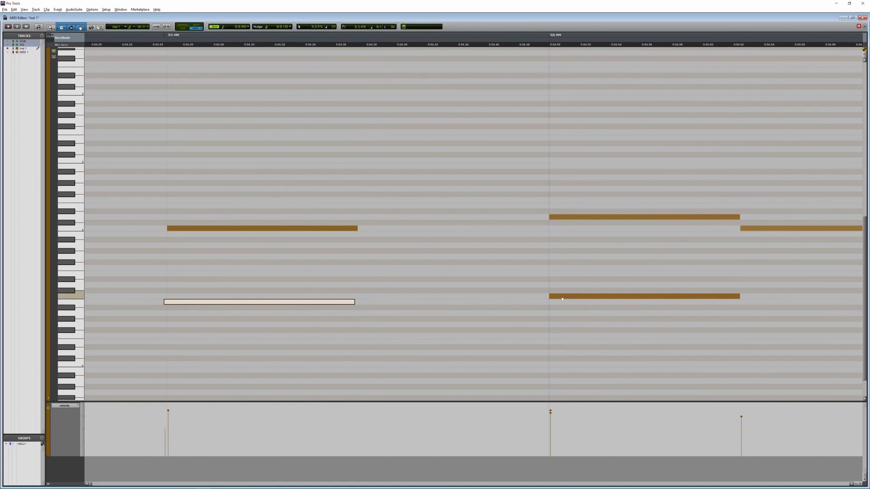
Move the closed-shank hi-hat note on beat 2 of bar 3 slightly earlier than the snare.
{"action": "left_click", "coordinate": [562, 300]}
{"action": "key", "text": "ctrl+["}
{"action": "key", "text": "ctrl+["}
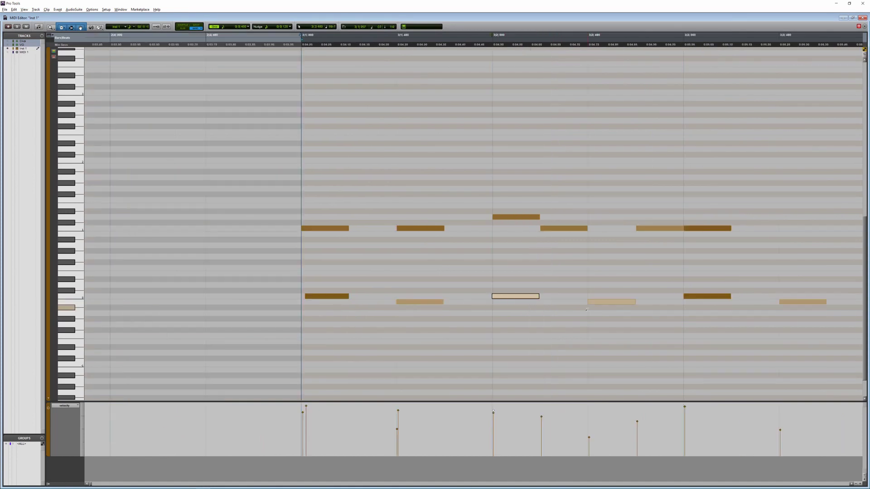
Move the closed-tip hi-hat note on the off-beat after beat 2 of bar 3 about 3 ticks later than the grid.
{"action": "left_click", "coordinate": [595, 303]}
{"action": "key", "text": "ctrl+]"}
{"action": "key", "text": "ctrl+]"}
{"action": "key", "text": "ctrl+]"}
{"action": "key", "text": "ctrl+]"}
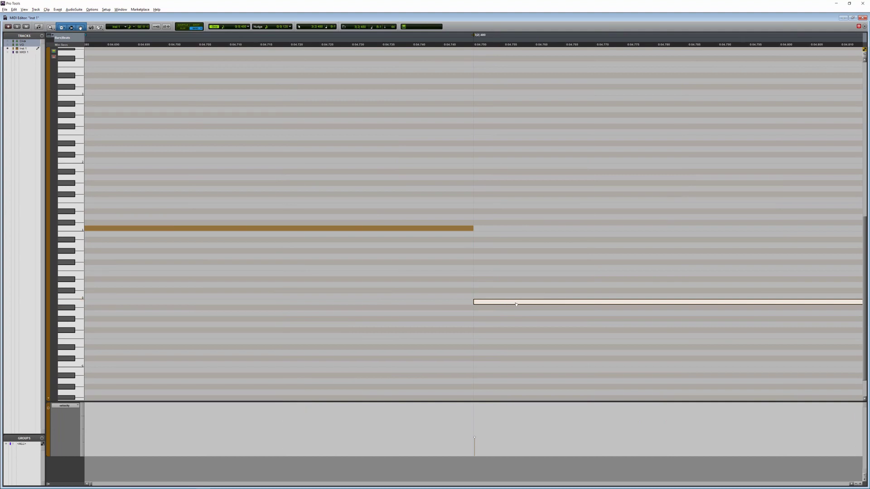
{"action": "left_click_drag", "start_coordinate": [516, 304], "coordinate": [512, 305]}
{"action": "key", "text": "ctrl+["}
{"action": "key", "text": "ctrl+["}
{"action": "key", "text": "ctrl+["}
{"action": "key", "text": "ctrl+["}
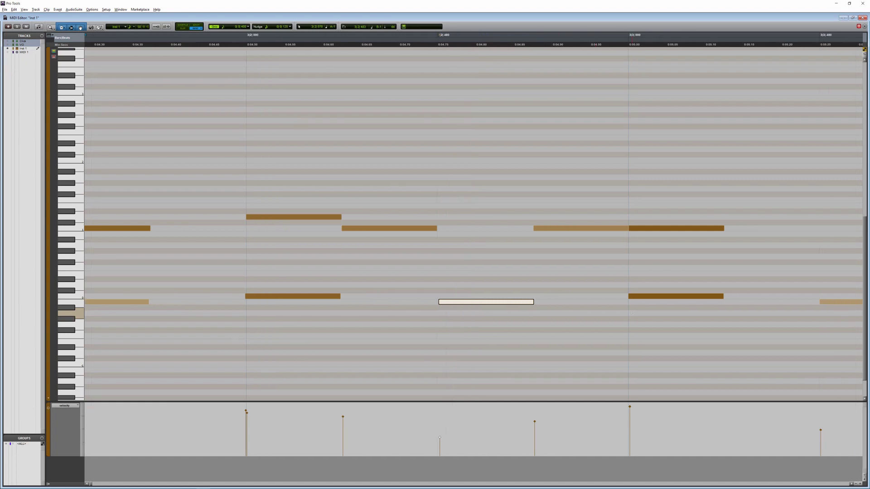
Examine the start of the closed-shank hi-hat note on beat 3 of bar 3 against the grid and the kick.
{"action": "left_click", "coordinate": [634, 297]}
{"action": "key", "text": "ctrl+]"}
{"action": "key", "text": "ctrl+]"}
{"action": "key", "text": "ctrl+]"}
{"action": "key", "text": "ctrl+]"}
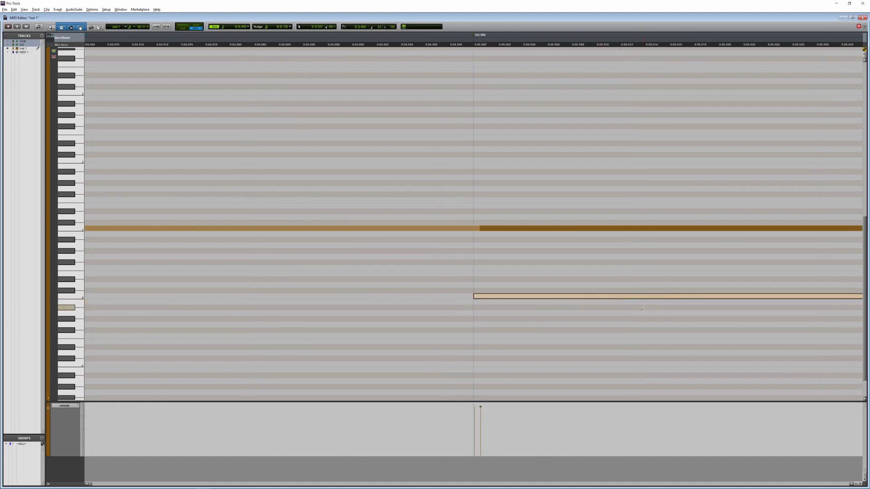
{"action": "key", "text": "ctrl+]"}
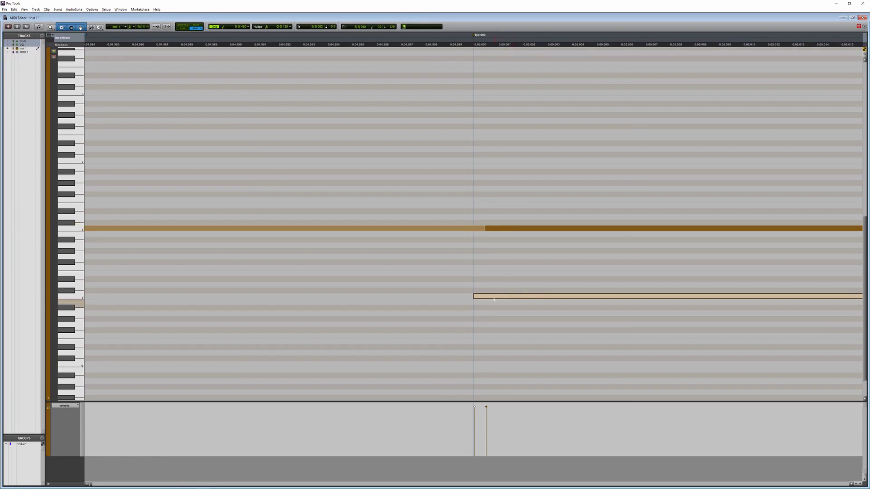
{"action": "key", "text": "ctrl+["}
{"action": "key", "text": "ctrl+["}
{"action": "key", "text": "ctrl+["}
{"action": "key", "text": "ctrl+["}
{"action": "key", "text": "ctrl+["}
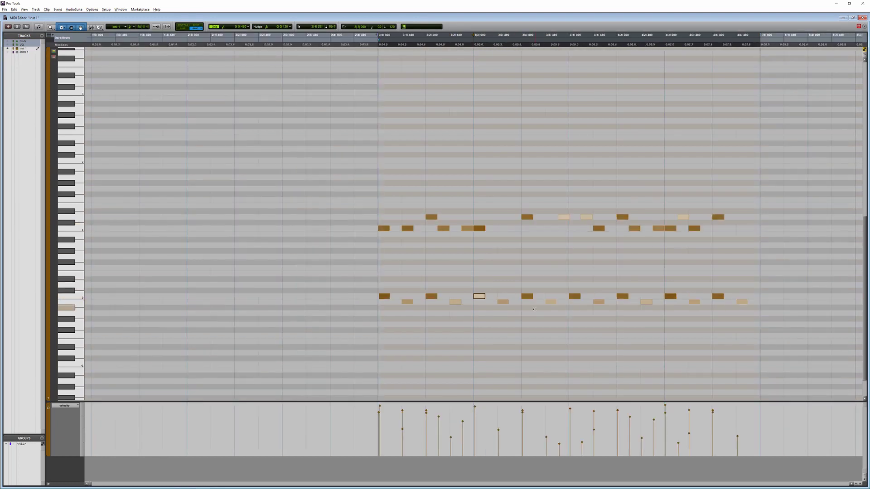
Shift the hi-hat notes from the off-beat after bar 3 beat 3 through the first off-beat of bar 4 slightly off the grid.
{"action": "key", "text": "ctrl+]"}
{"action": "key", "text": "ctrl+]"}
{"action": "key", "text": "ctrl+]"}
{"action": "key", "text": "ctrl+]"}
{"action": "key", "text": "ctrl+]"}
{"action": "key", "text": "ctrl+]"}
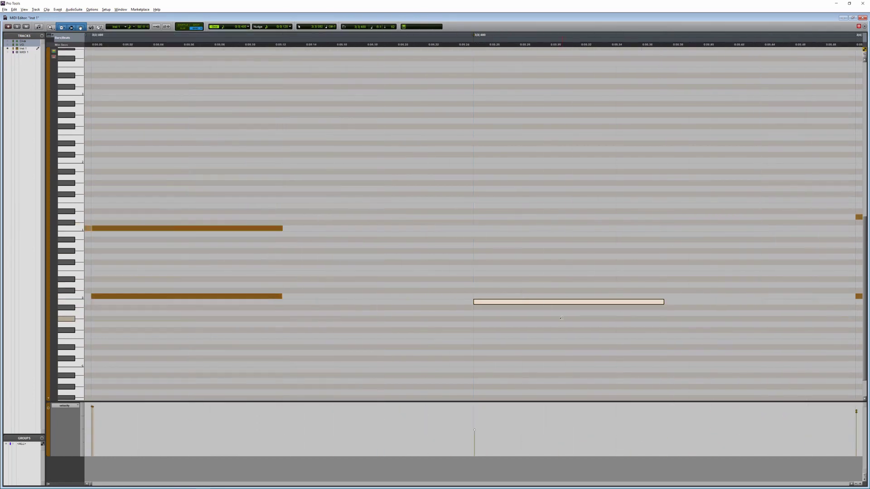
{"action": "left_click_drag", "start_coordinate": [512, 305], "coordinate": [511, 305]}
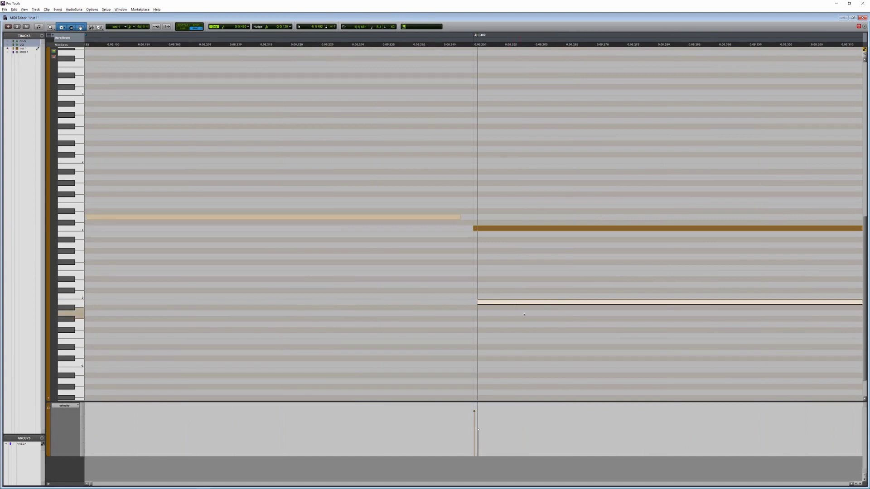
{"action": "key", "text": "ctrl+["}
{"action": "key", "text": "ctrl+["}
{"action": "scroll", "coordinate": [536, 316], "scroll_direction": "right", "scroll_amount": 2}
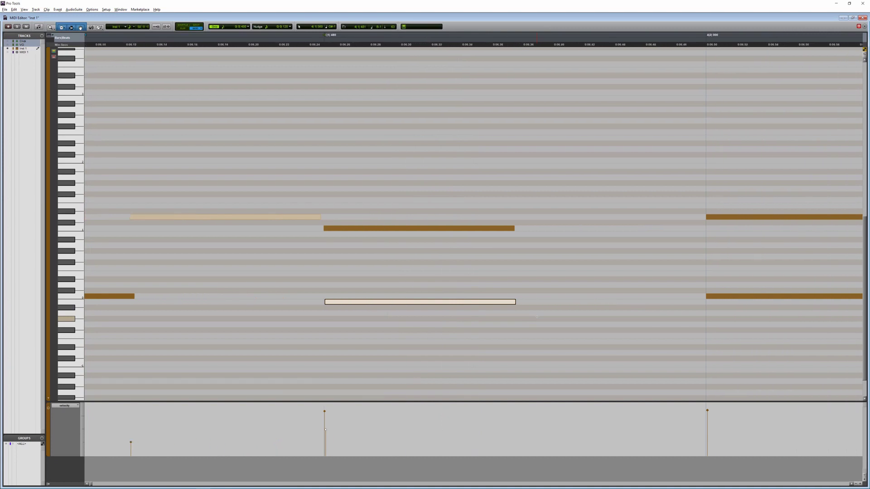
Move the closed-shank hi-hat note on beat 2 of bar 4 slightly earlier than the snare.
{"action": "left_click", "coordinate": [633, 298]}
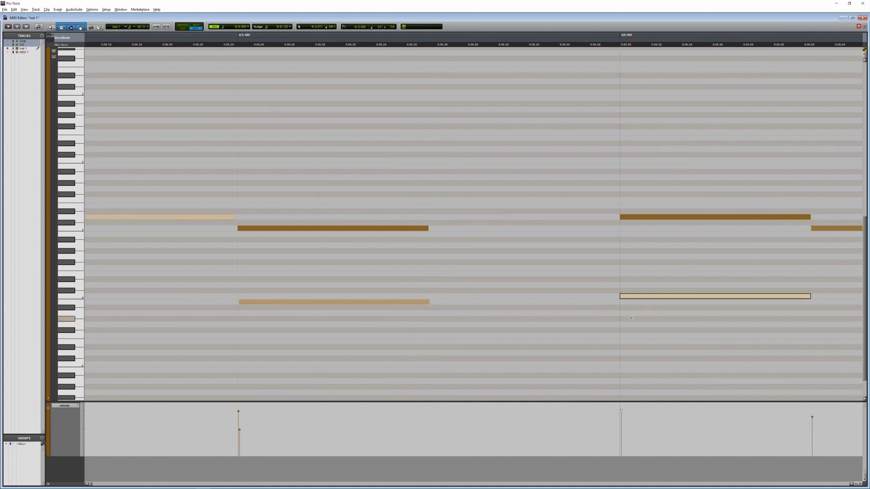
{"action": "key", "text": "ctrl+]"}
{"action": "key", "text": "ctrl+]"}
{"action": "key", "text": "ctrl+]"}
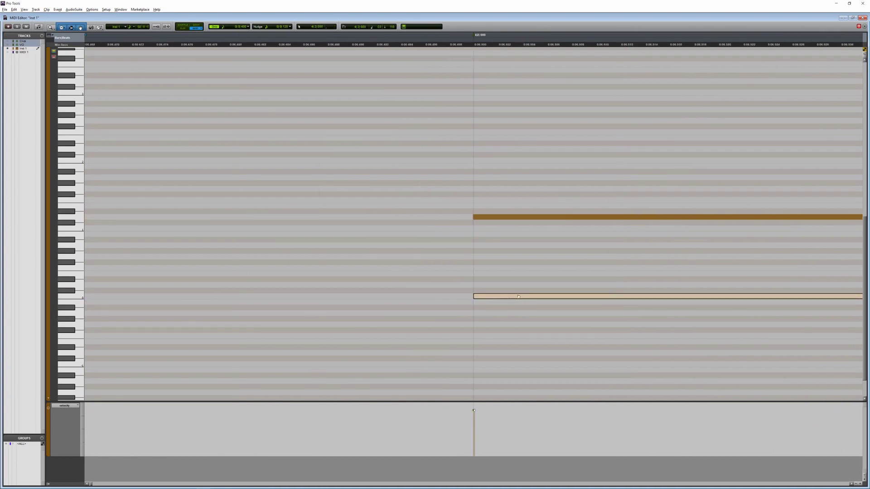
{"action": "left_click_drag", "start_coordinate": [517, 296], "coordinate": [515, 297]}
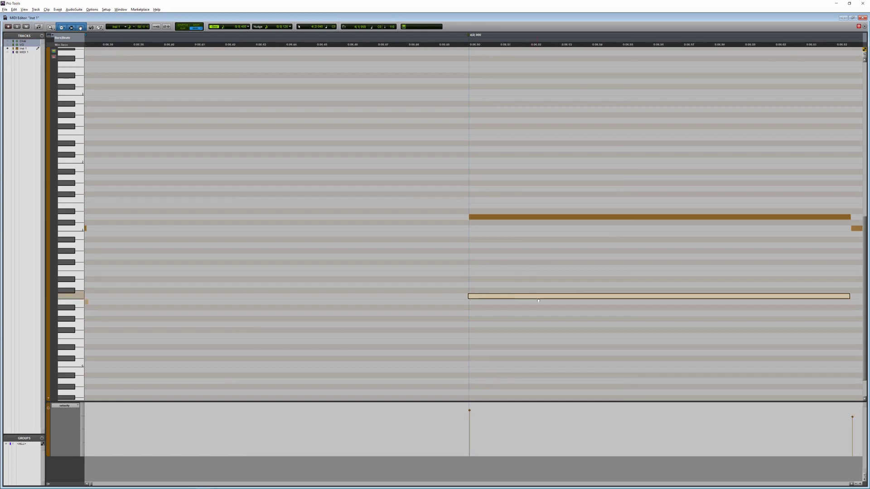
{"action": "key", "text": "ctrl+["}
{"action": "key", "text": "ctrl+["}
{"action": "key", "text": "ctrl+["}
{"action": "key", "text": "ctrl+["}
{"action": "key", "text": "ctrl+["}
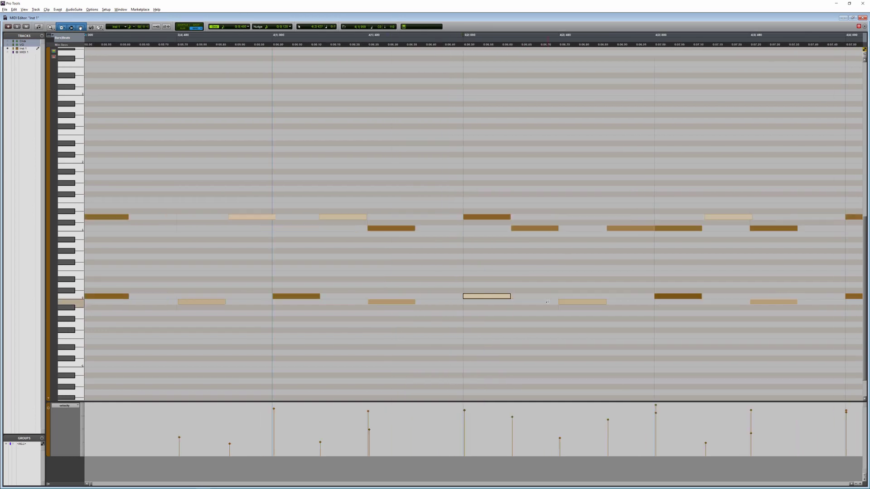
Move the closed-tip hi-hat note on the off-beat after beat 2 of bar 4 about 2 ticks later than the grid.
{"action": "left_click", "coordinate": [571, 302]}
{"action": "key", "text": "ctrl+]"}
{"action": "key", "text": "ctrl+]"}
{"action": "key", "text": "ctrl+]"}
{"action": "key", "text": "ctrl+]"}
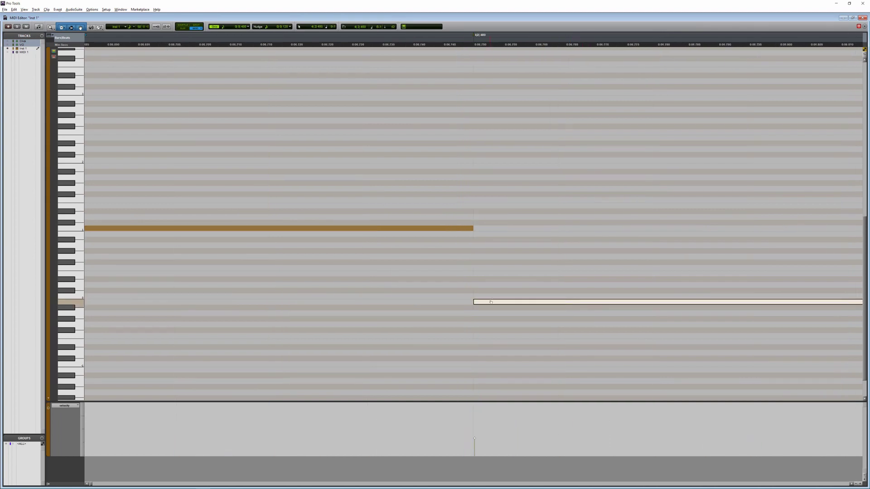
{"action": "left_click_drag", "start_coordinate": [491, 304], "coordinate": [531, 305]}
{"action": "key", "text": "ctrl+["}
{"action": "key", "text": "ctrl+["}
{"action": "key", "text": "ctrl+["}
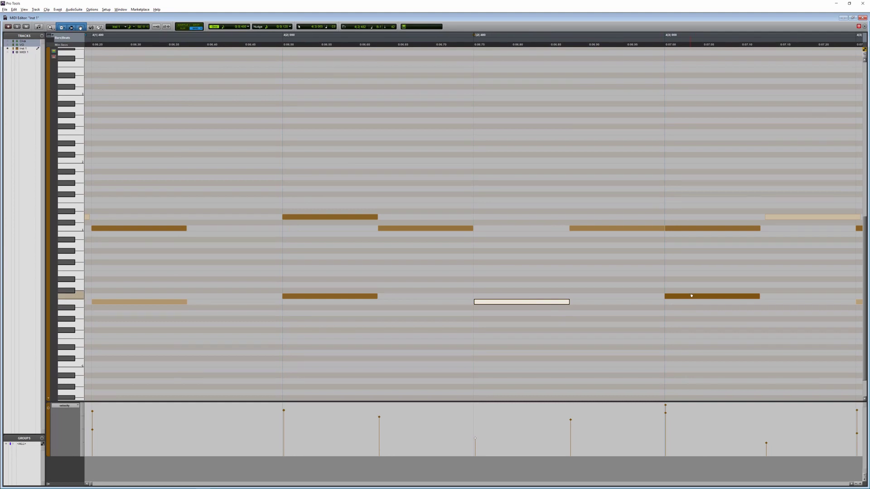
Play back the two-bar groove to check the shifted hi-hat timing.
{"action": "key", "text": "ctrl+["}
{"action": "key", "text": "ctrl+["}
{"action": "key", "text": "ctrl+["}
{"action": "key", "text": "space"}
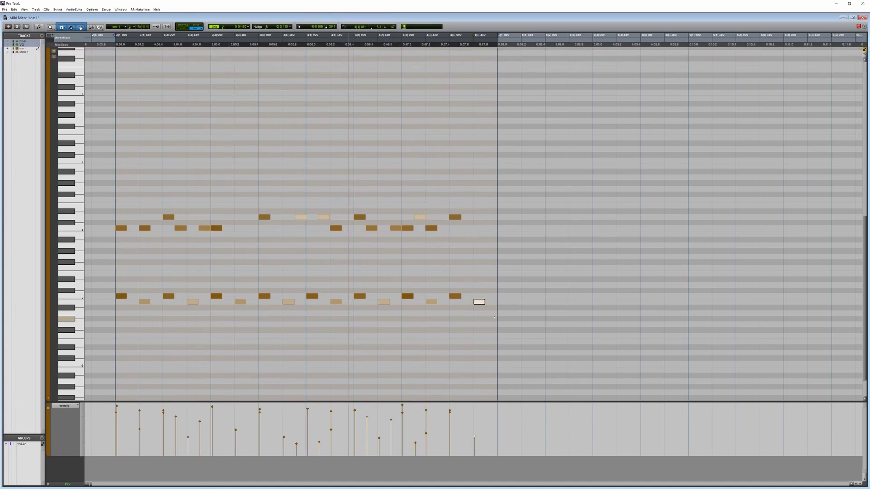
{"action": "key", "text": "space"}
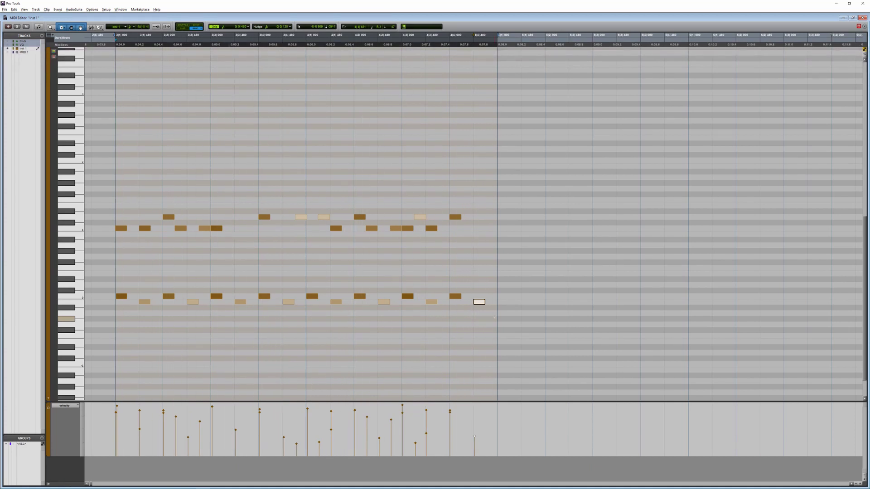